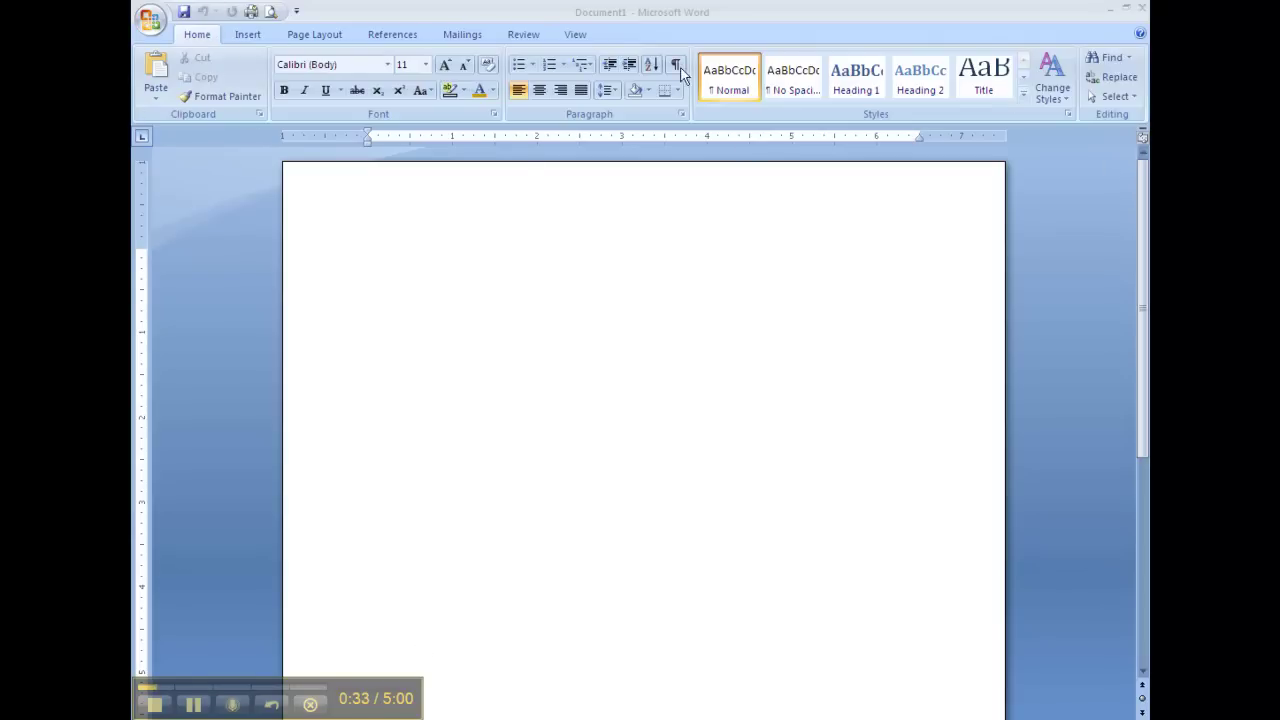
Open the Source Manager from the References tab's Citations & Bibliography group.
click(391, 34)
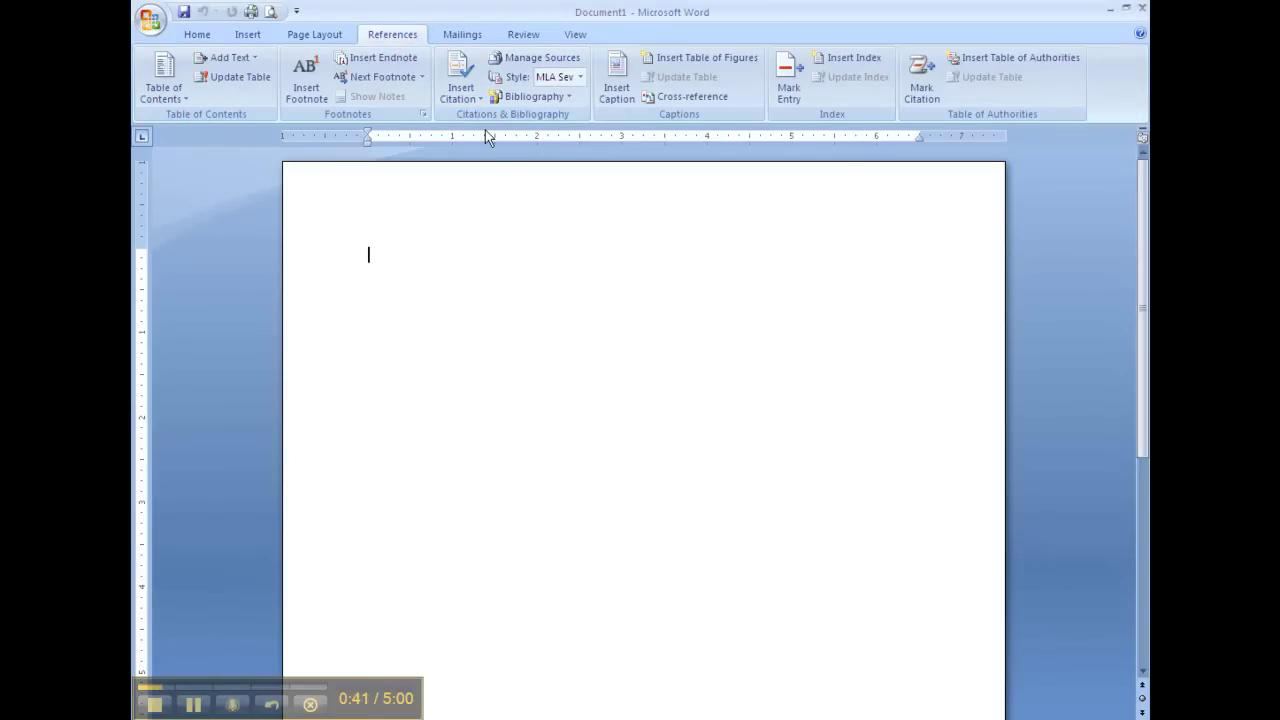
click(522, 59)
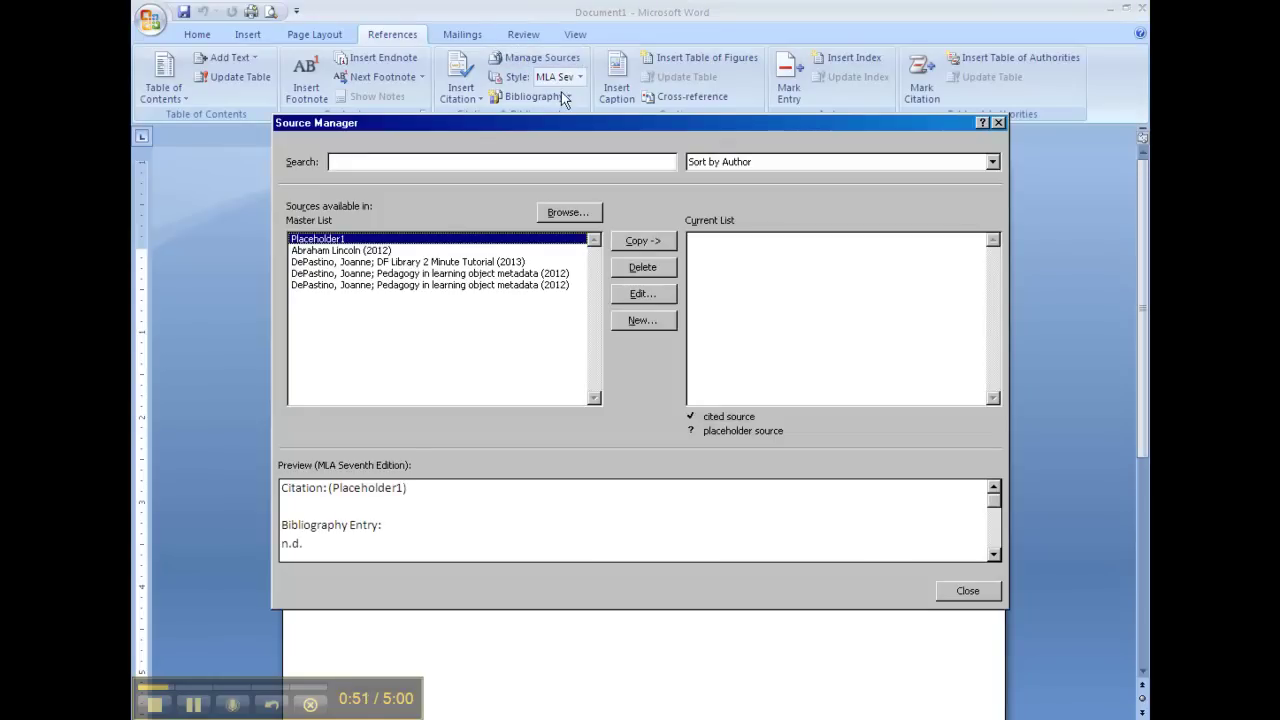
Start a new source in Create Source with Book as the source type.
click(640, 320)
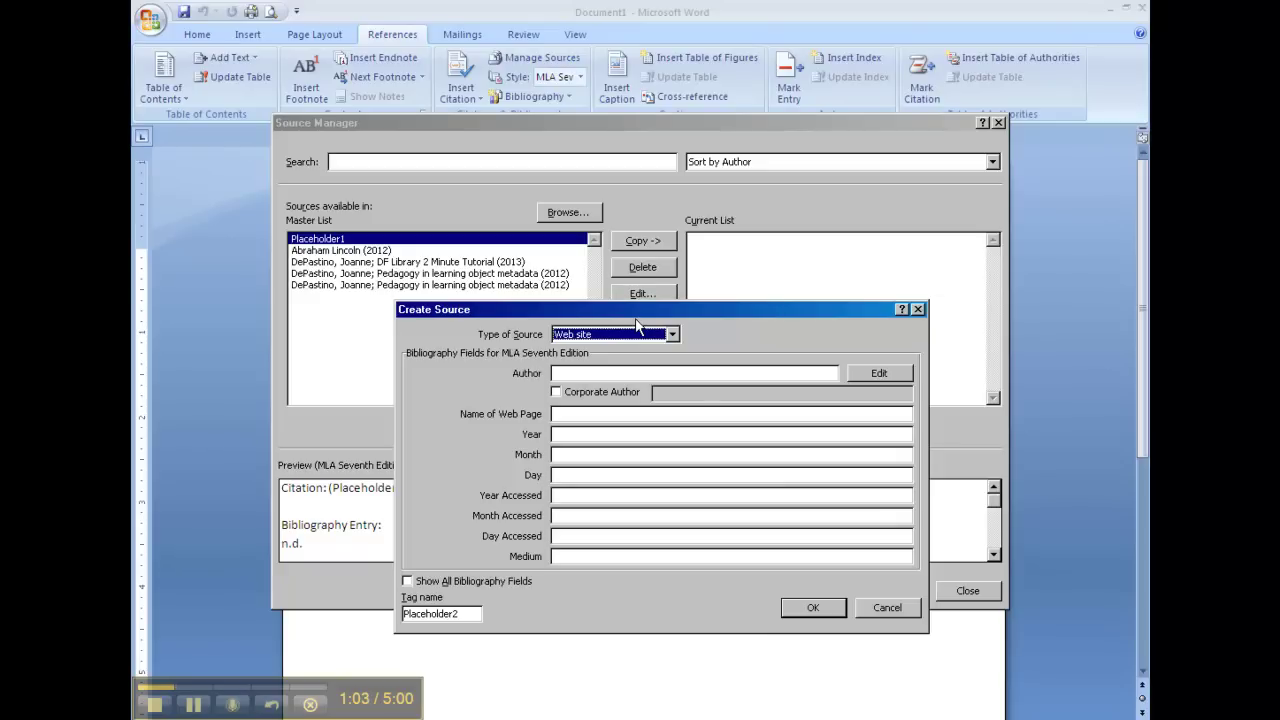
click(674, 335)
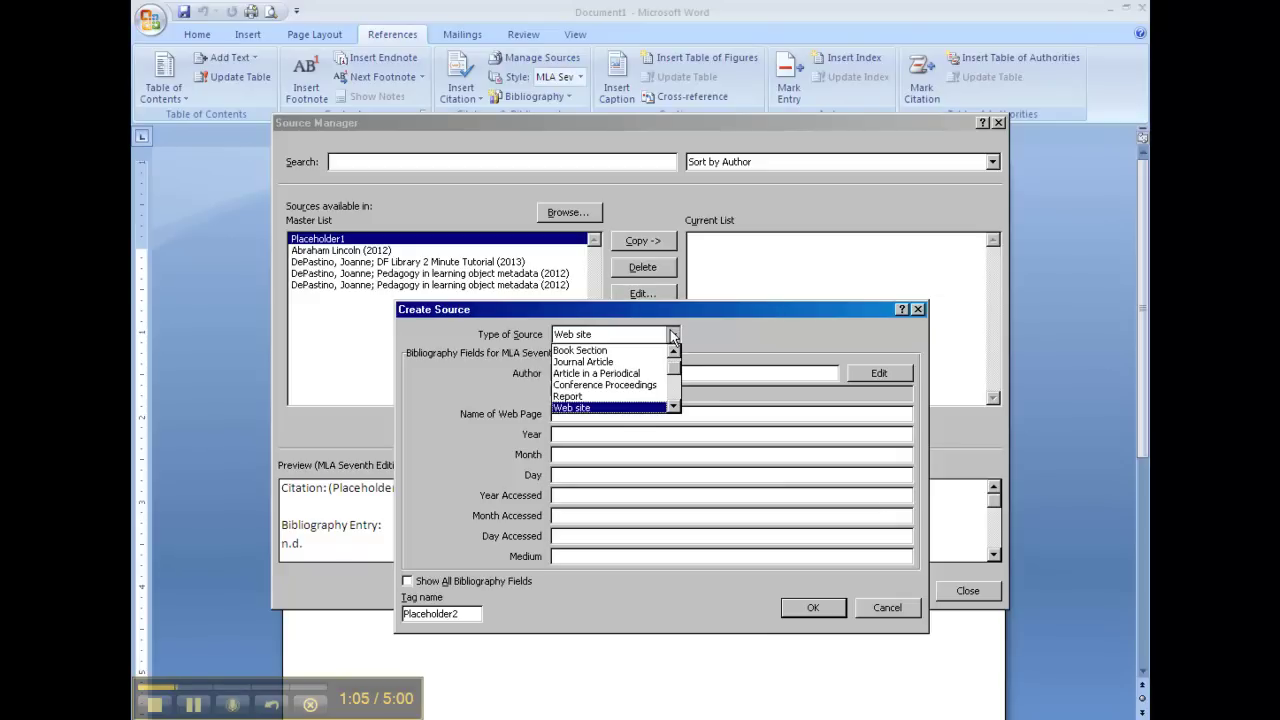
click(675, 353)
click(675, 353)
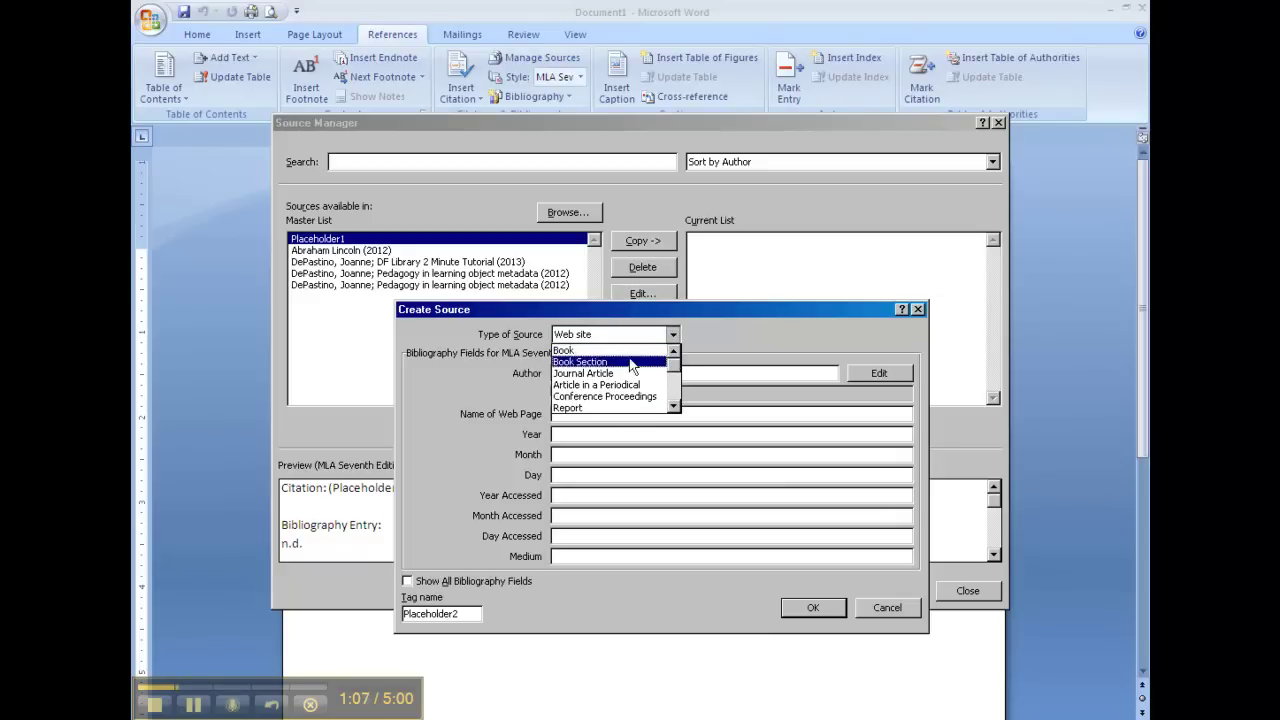
click(630, 362)
click(673, 336)
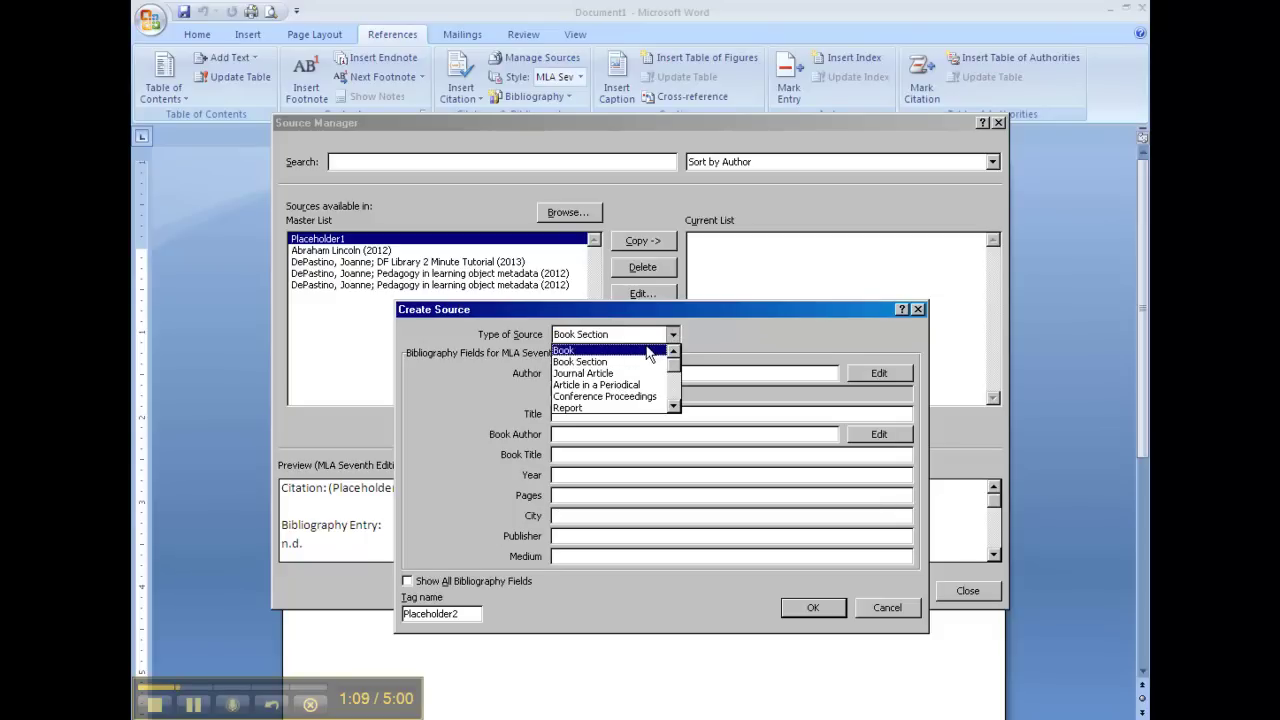
click(645, 350)
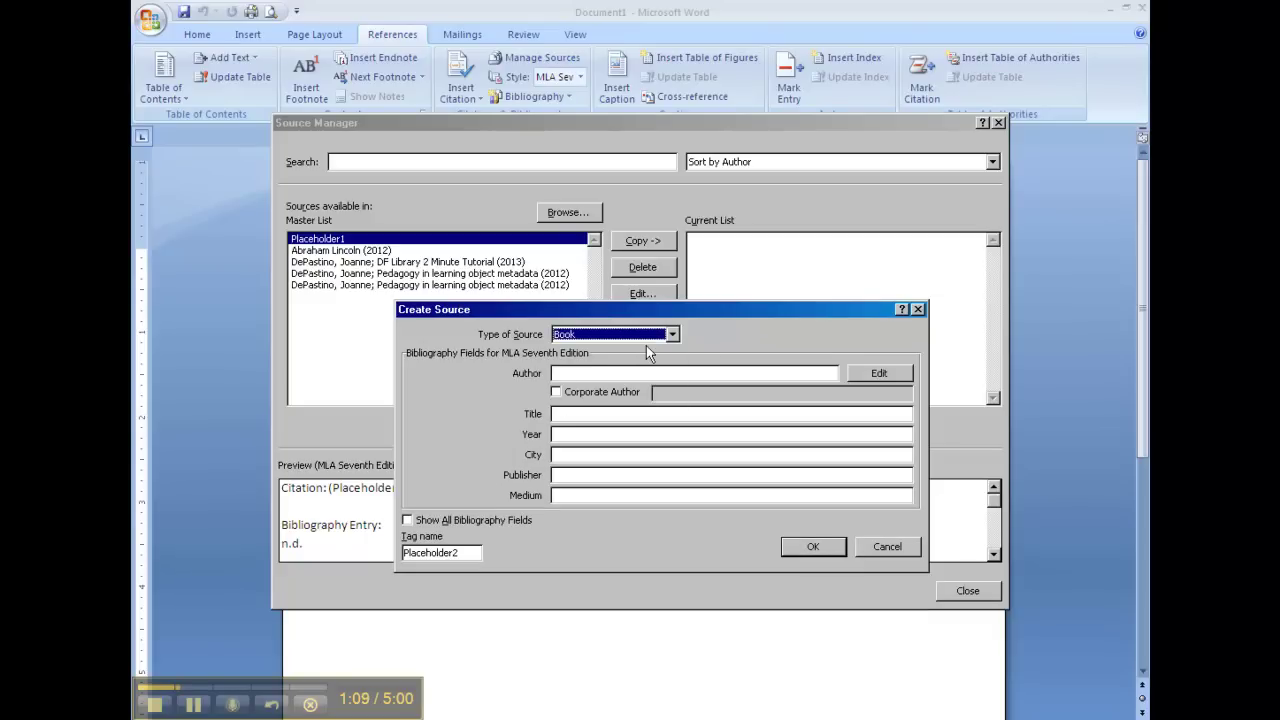
click(571, 373)
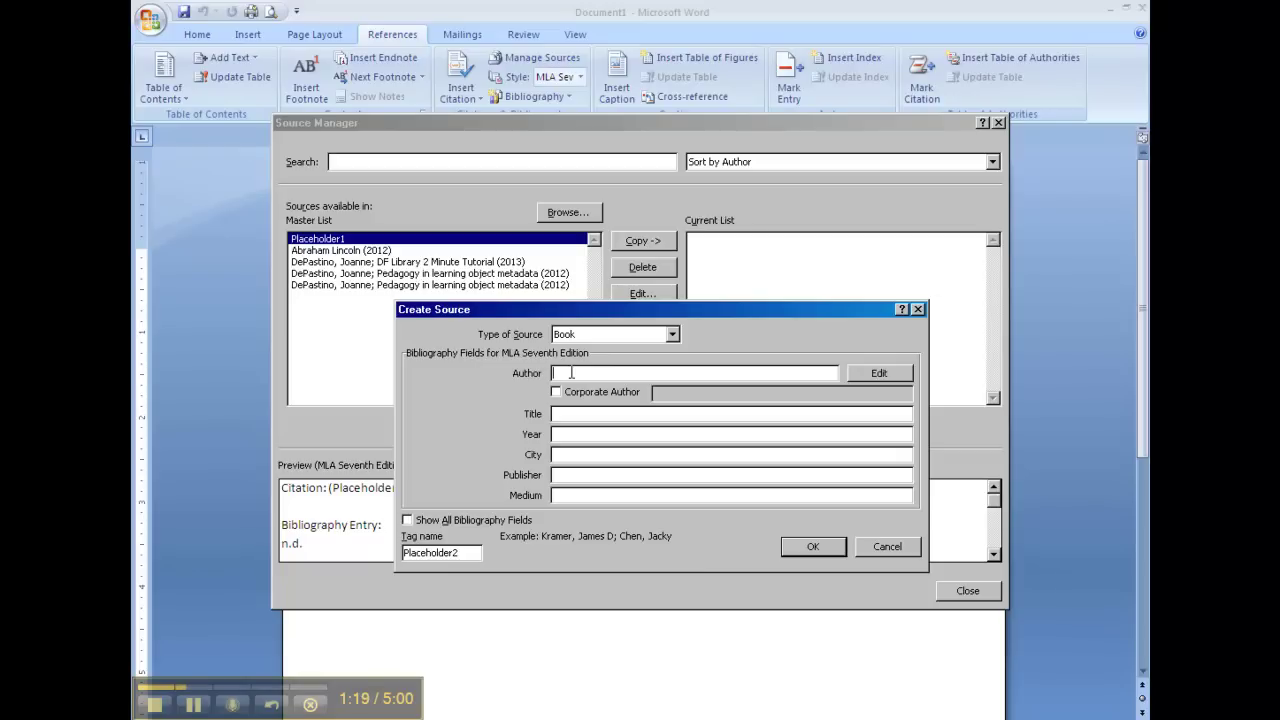
Enter the author's name, title 'DF Library 2 Minute Tutorial', year 2013, city Phoenix, publisher Desert Foothills.
text(Joanne D)
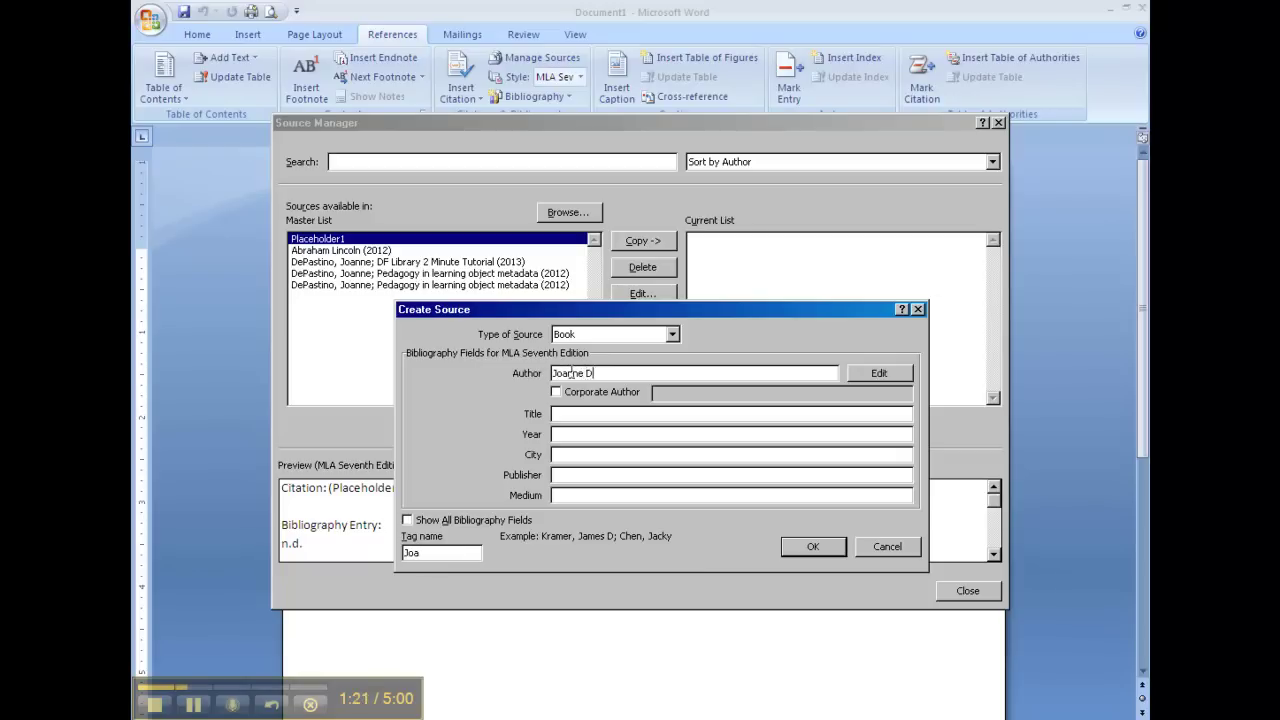
text(ePastino)
click(576, 415)
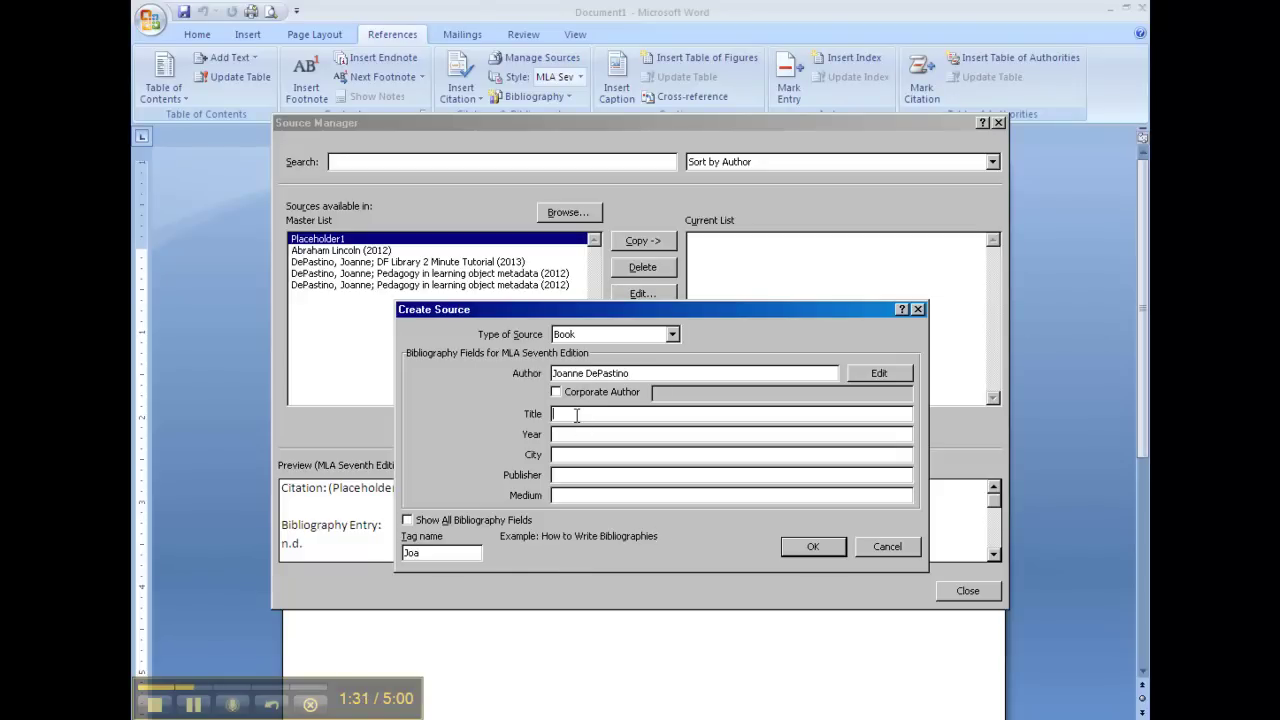
text(DF Library 2 Minute Tutorial)
click(567, 433)
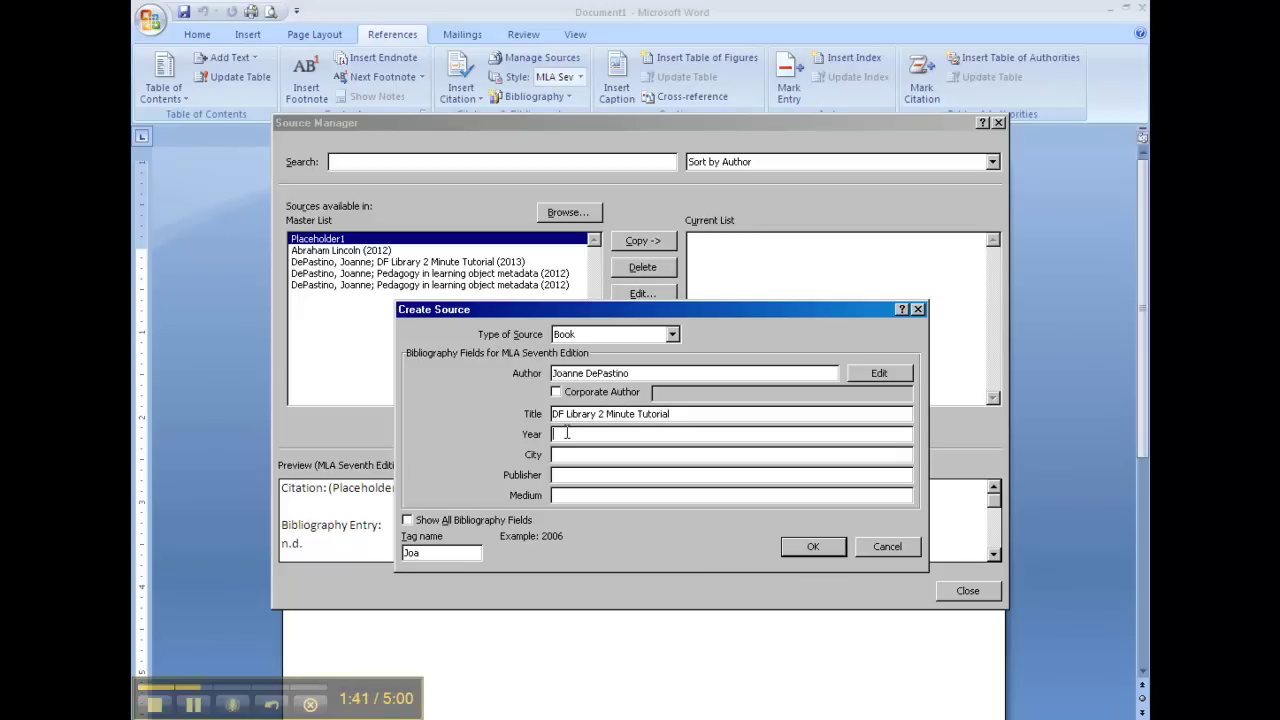
text(2013)
click(559, 455)
text(Phoenix)
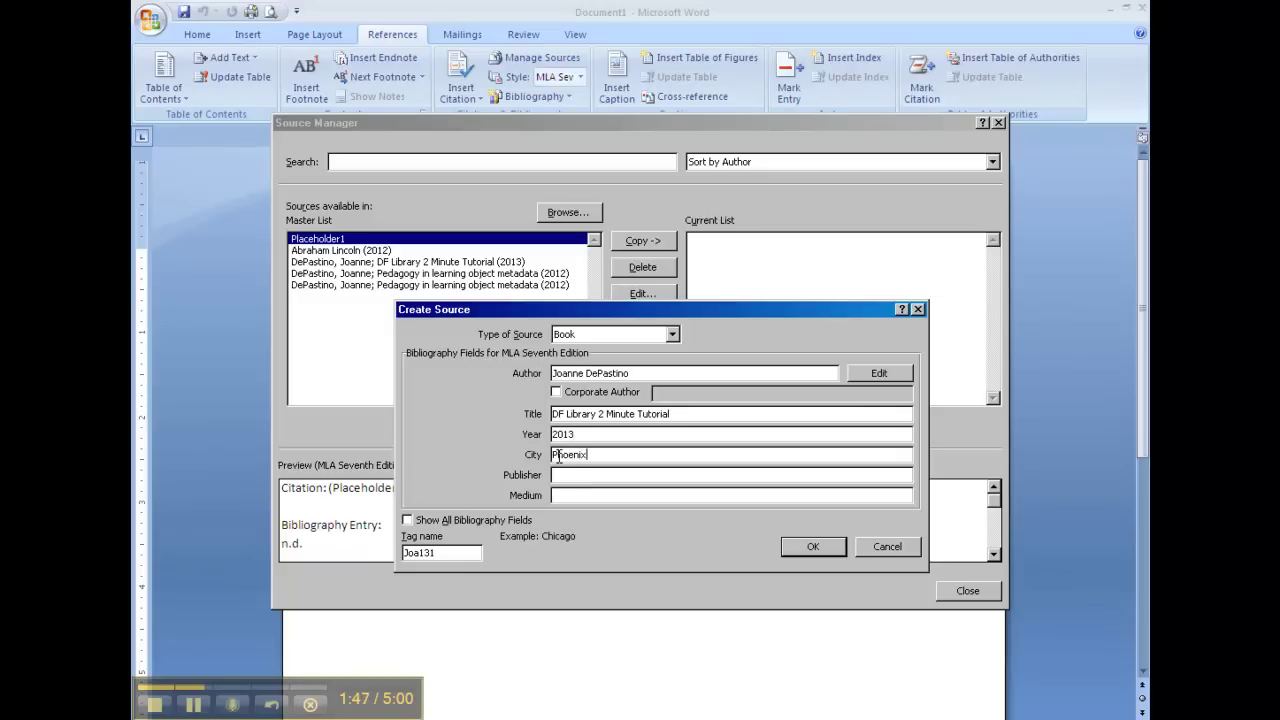
click(553, 476)
text(Des)
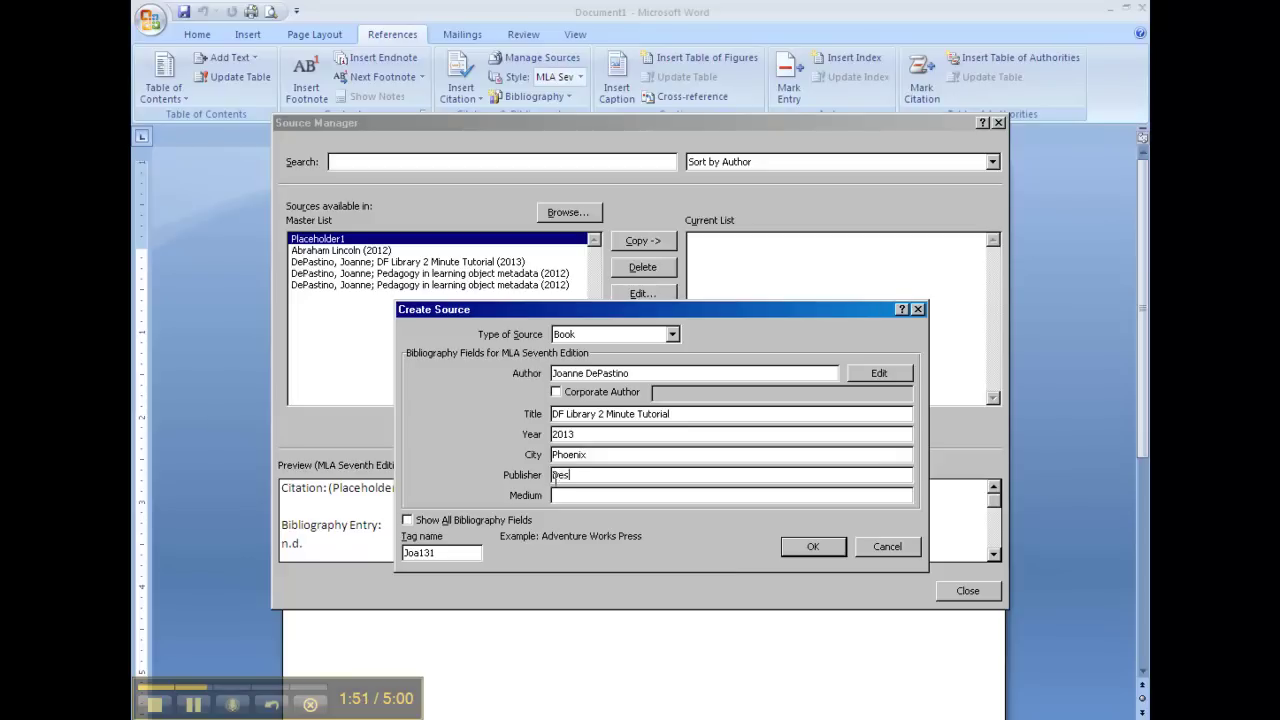
text(ert Foothills)
Set the book's medium to Print and save the source.
click(558, 495)
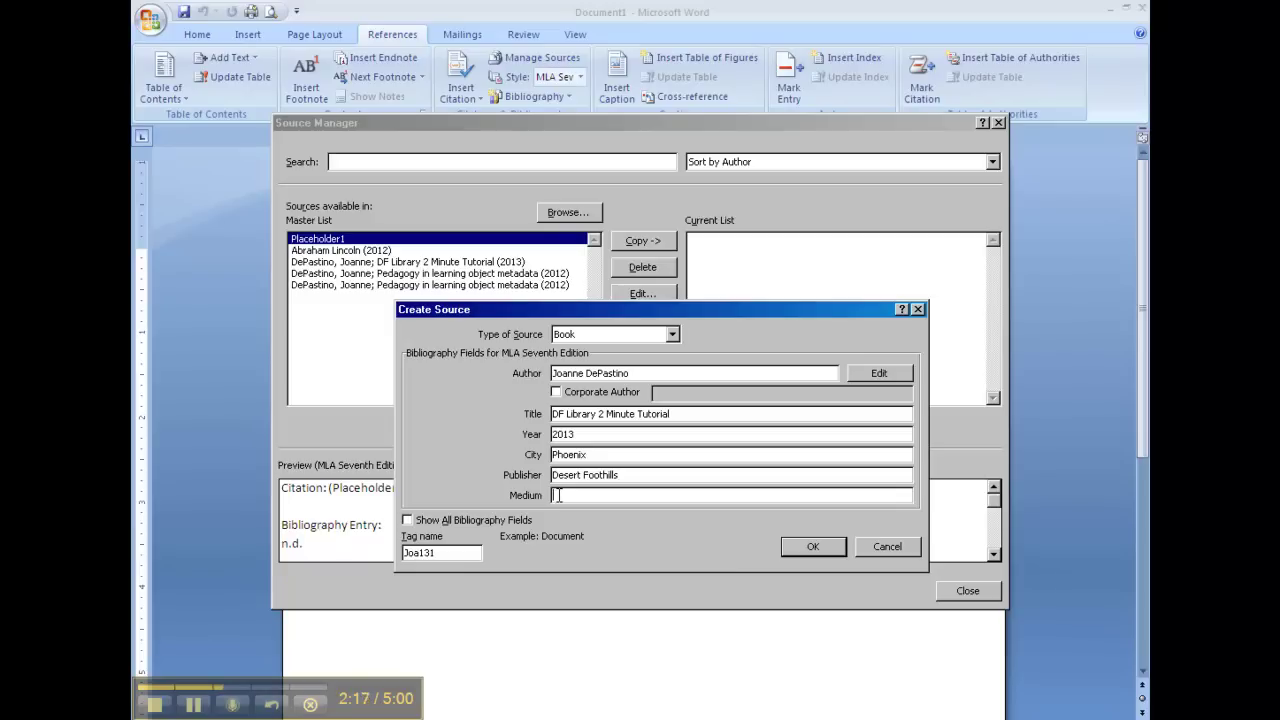
text(Print)
click(817, 546)
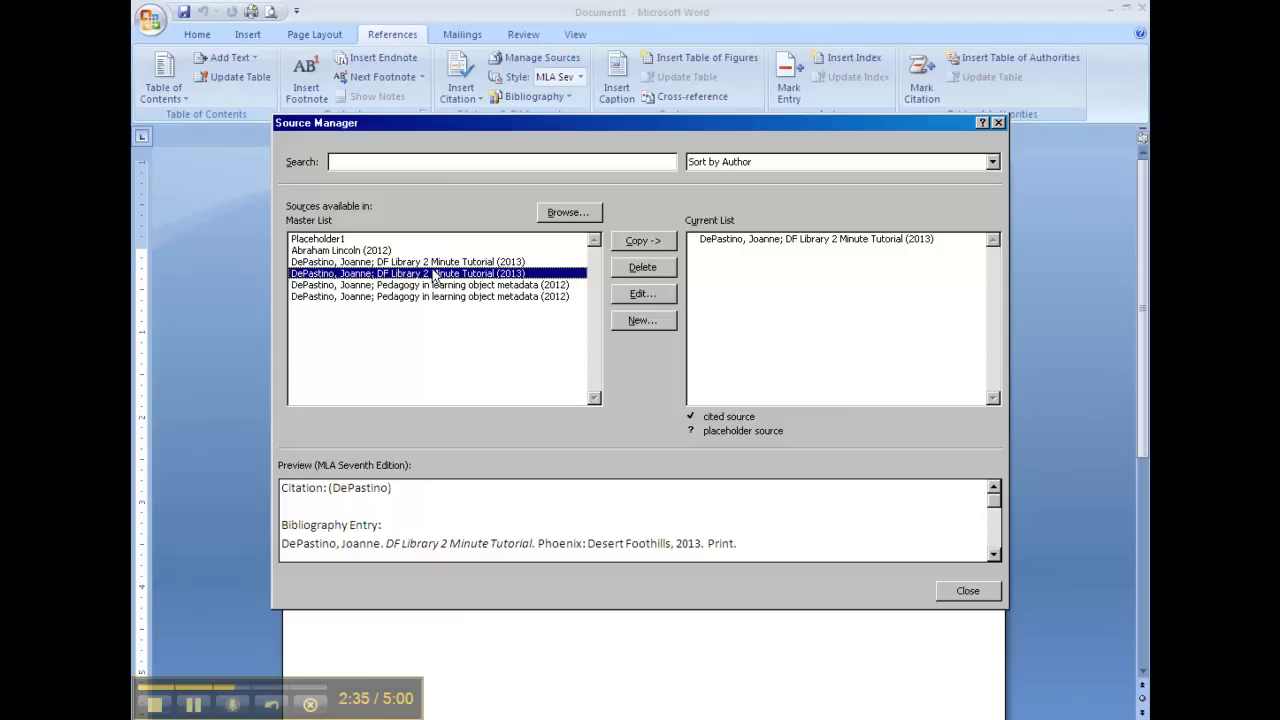
Create a second source of type Web site with all bibliography fields shown.
click(633, 319)
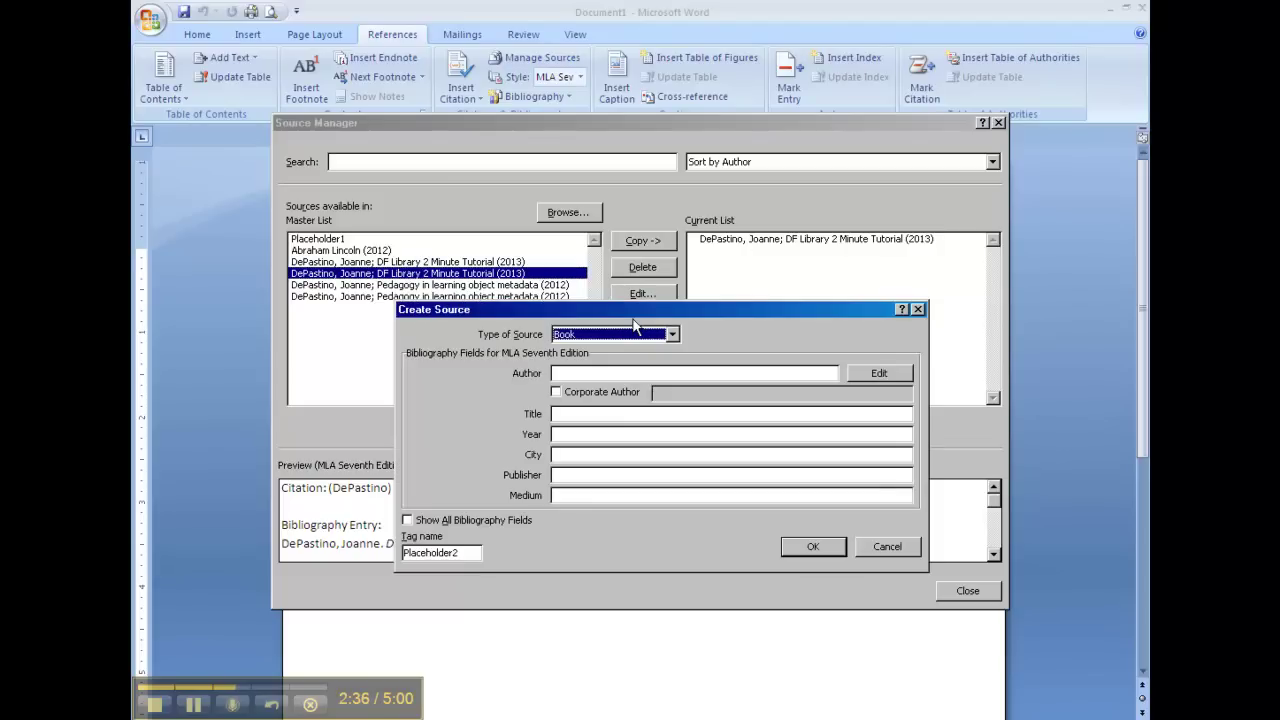
click(673, 335)
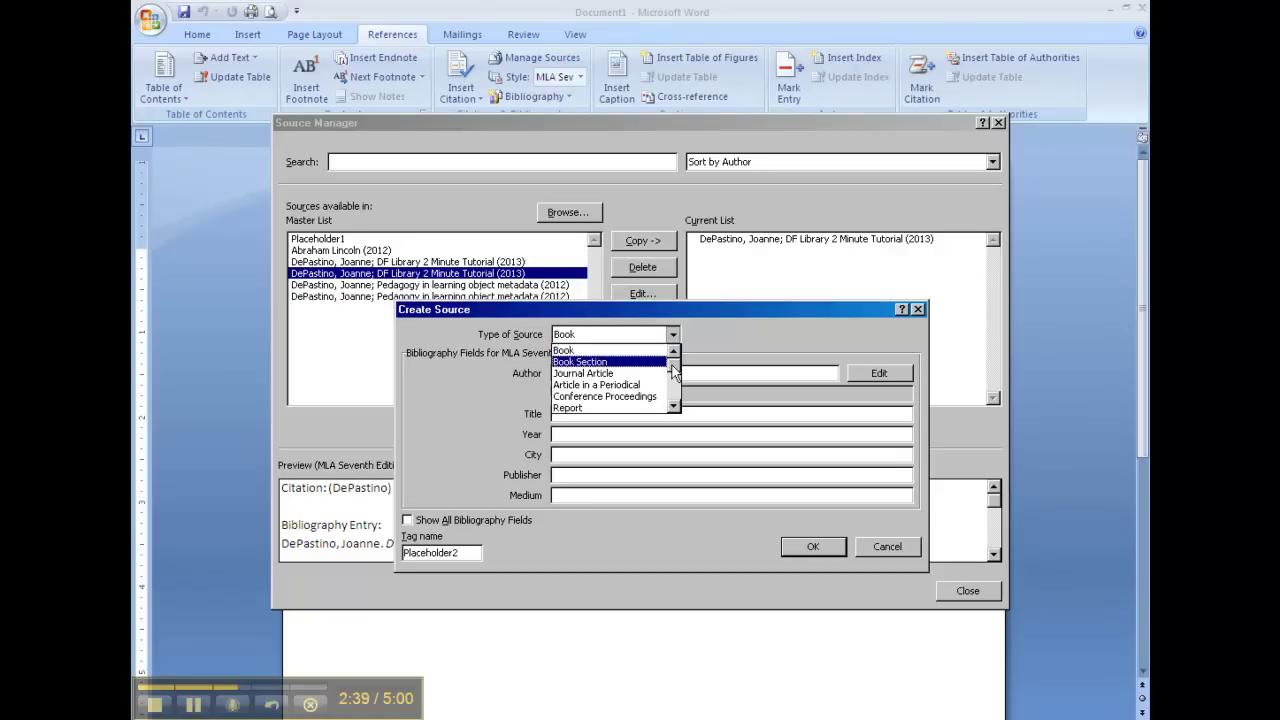
drag(673, 372, 673, 385)
click(601, 351)
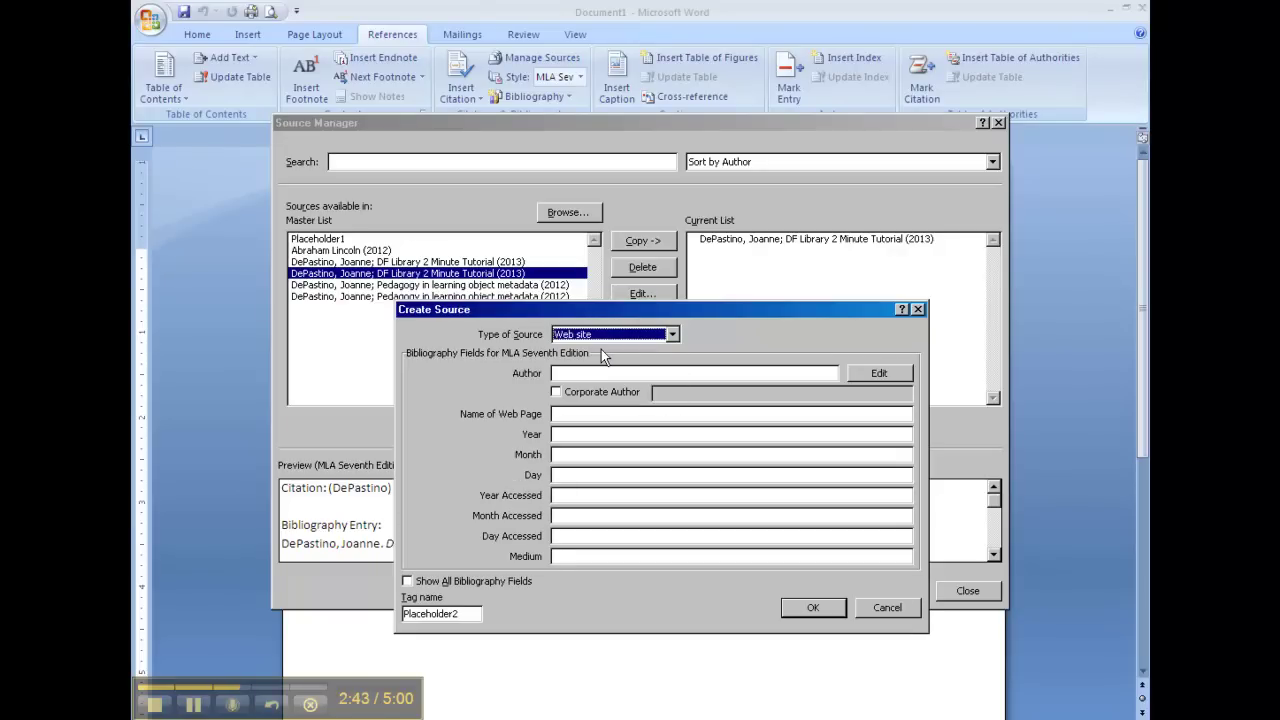
click(408, 580)
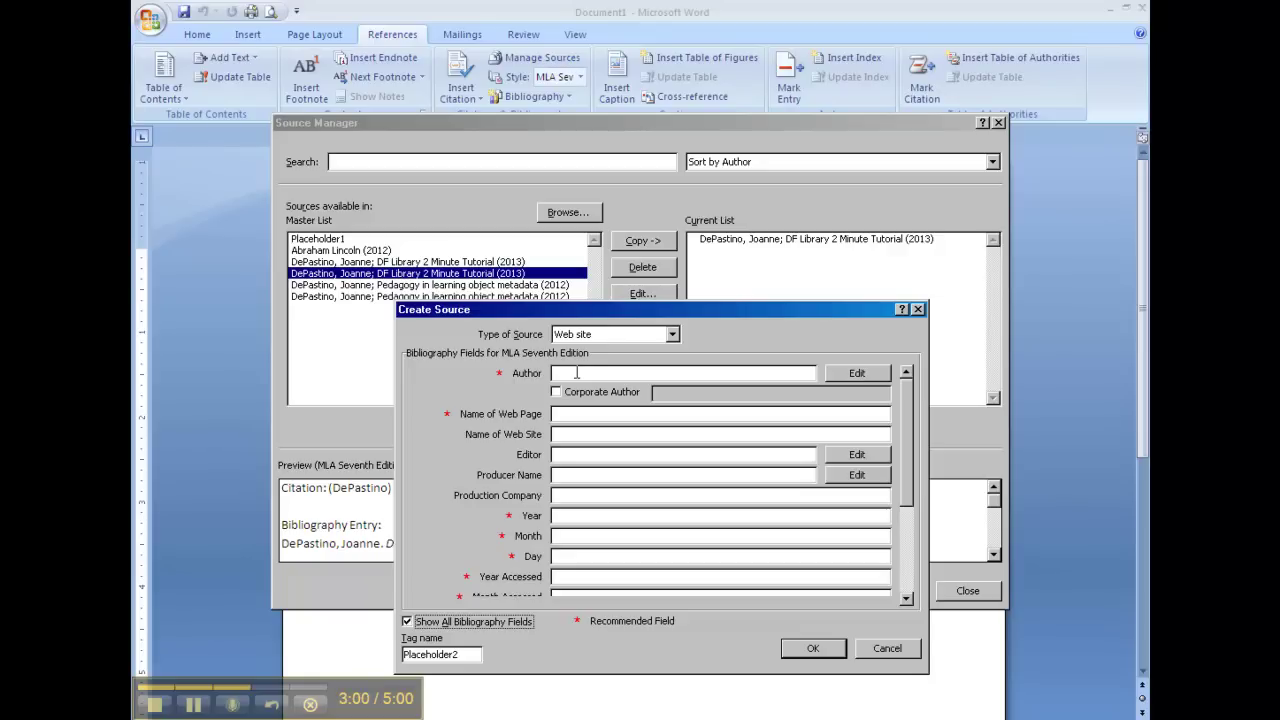
Enter web page name 'Abraham Lincoln', site name 'Discovery Channel' and year 2012.
click(571, 413)
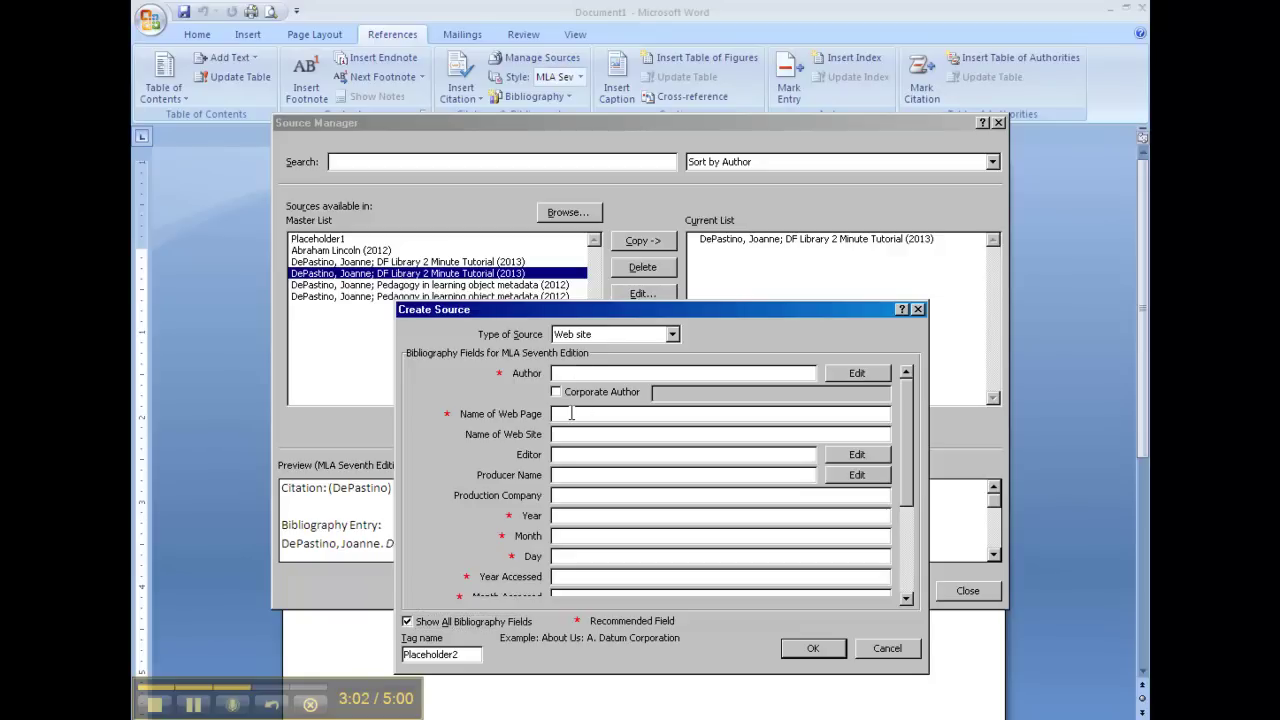
text(Abraham Lincoln)
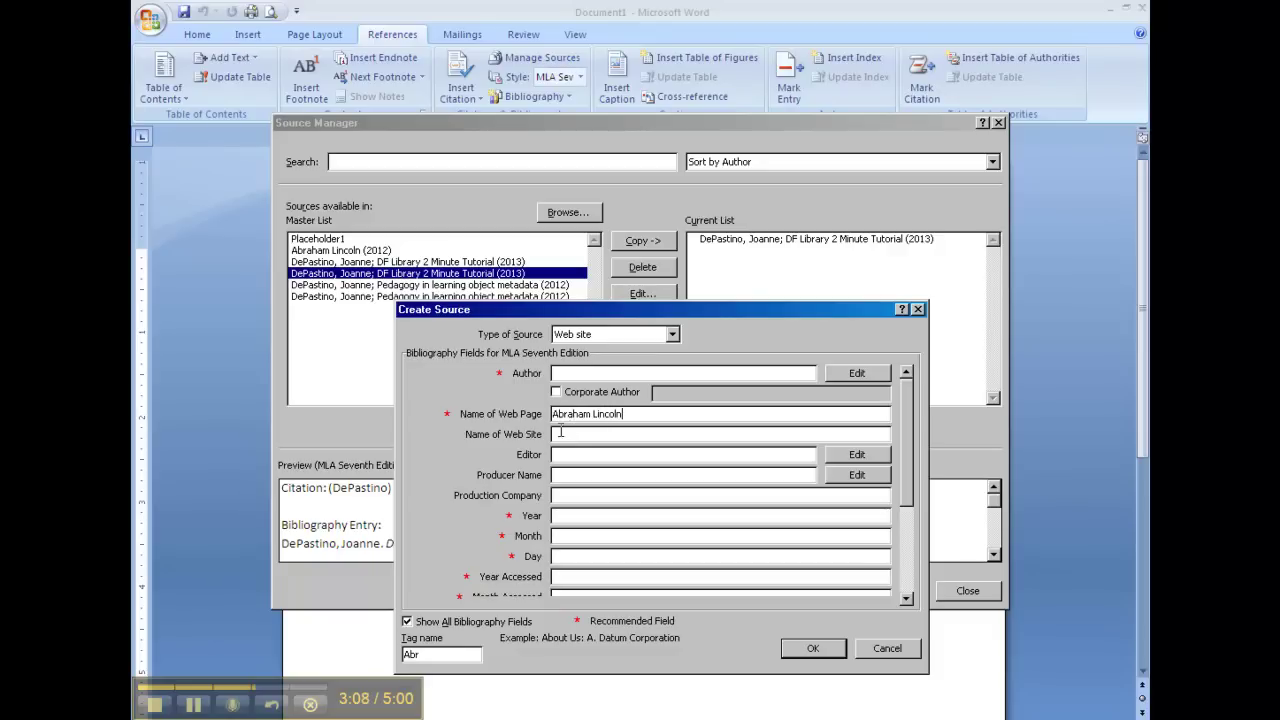
click(561, 434)
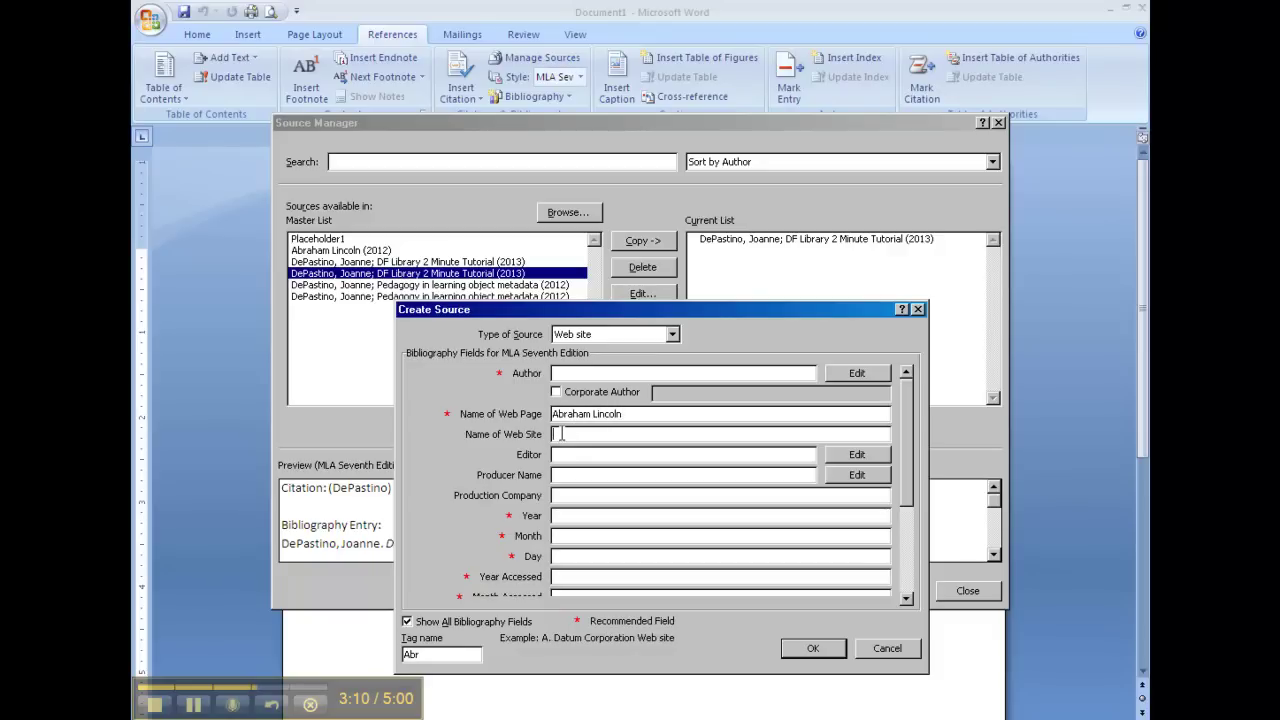
text(Dis)
key(BackSpace)
text(very Channel)
click(559, 516)
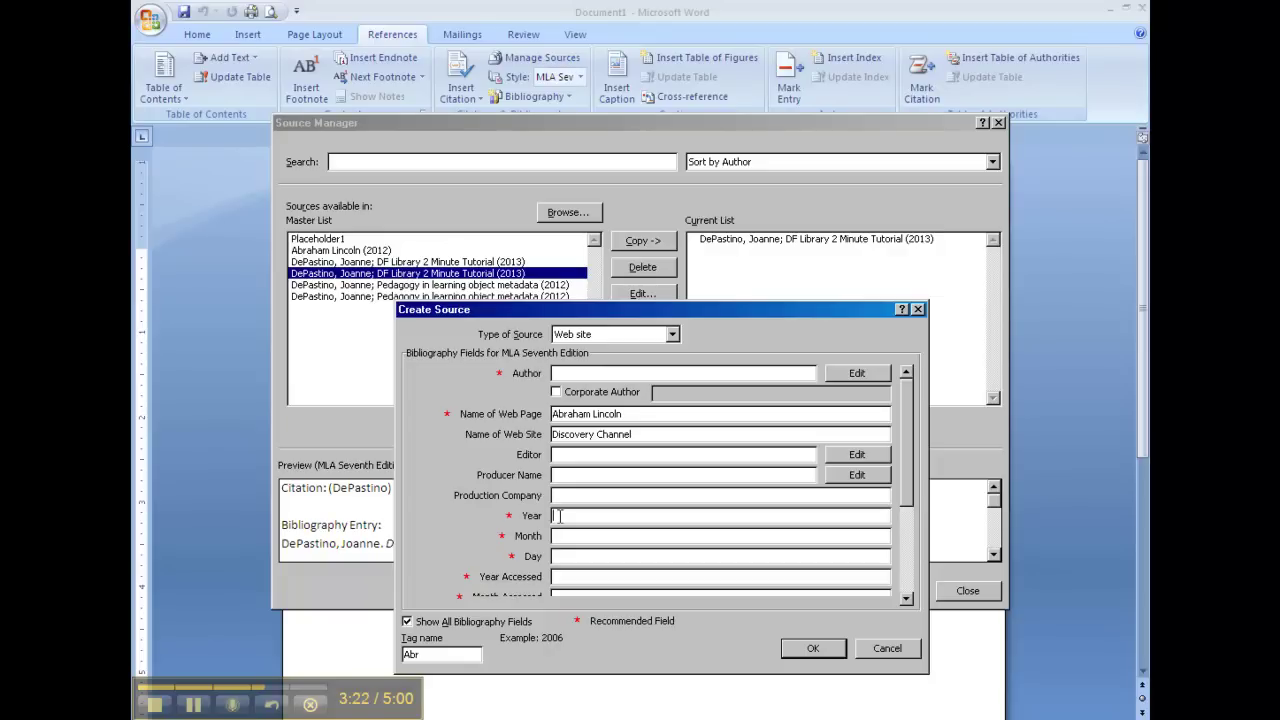
text(2012)
click(559, 537)
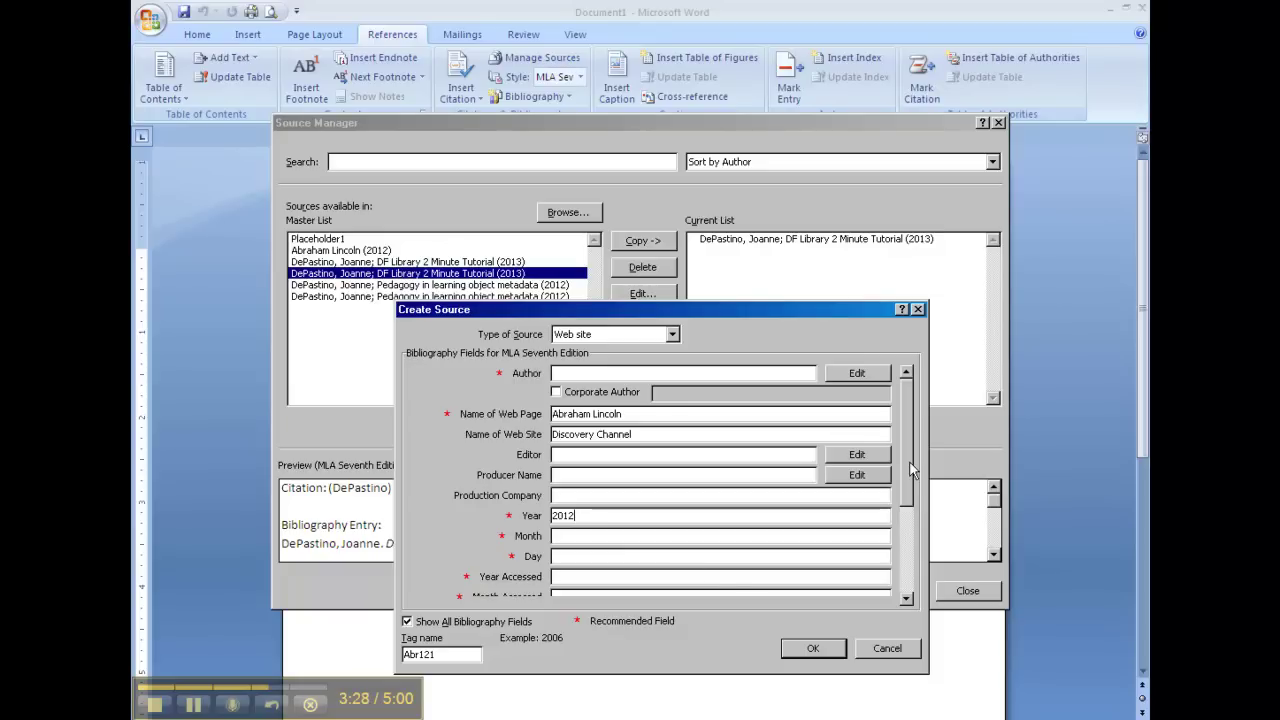
Set the access date to 2013, January, day 23.
drag(912, 470, 910, 537)
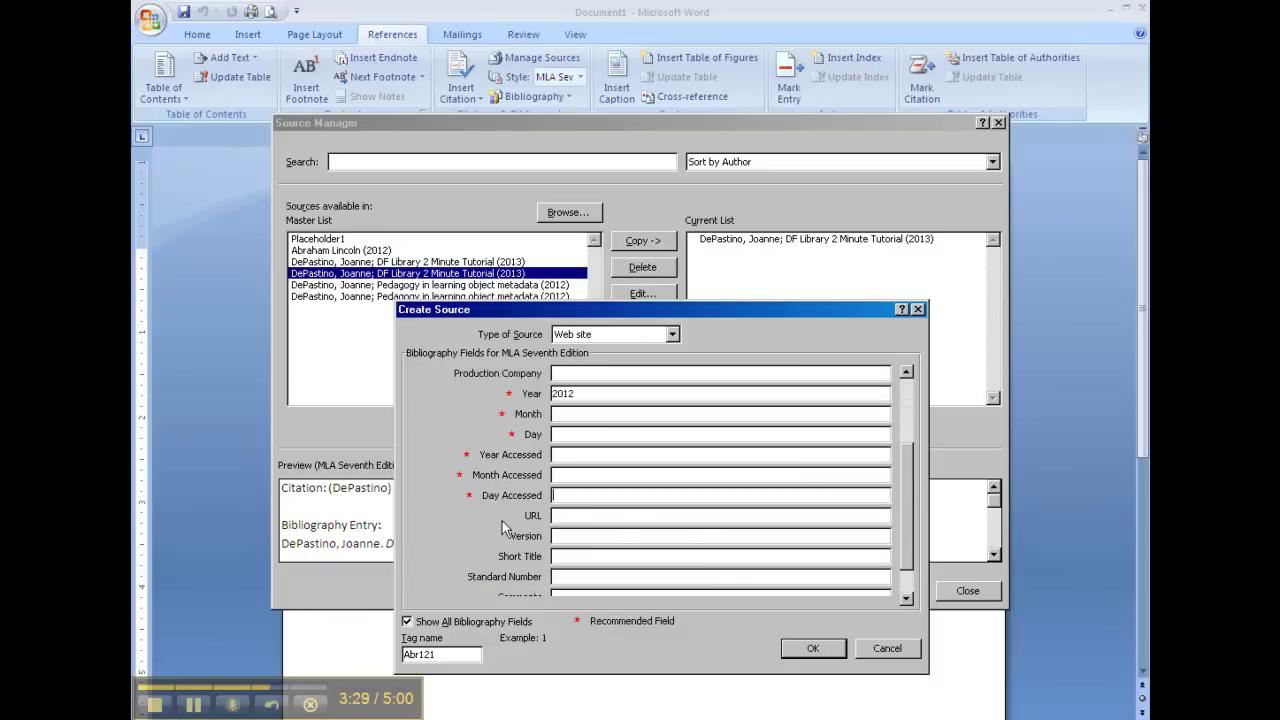
click(563, 455)
text(2013)
click(563, 474)
text(January)
key(Tab)
text(23)
click(560, 517)
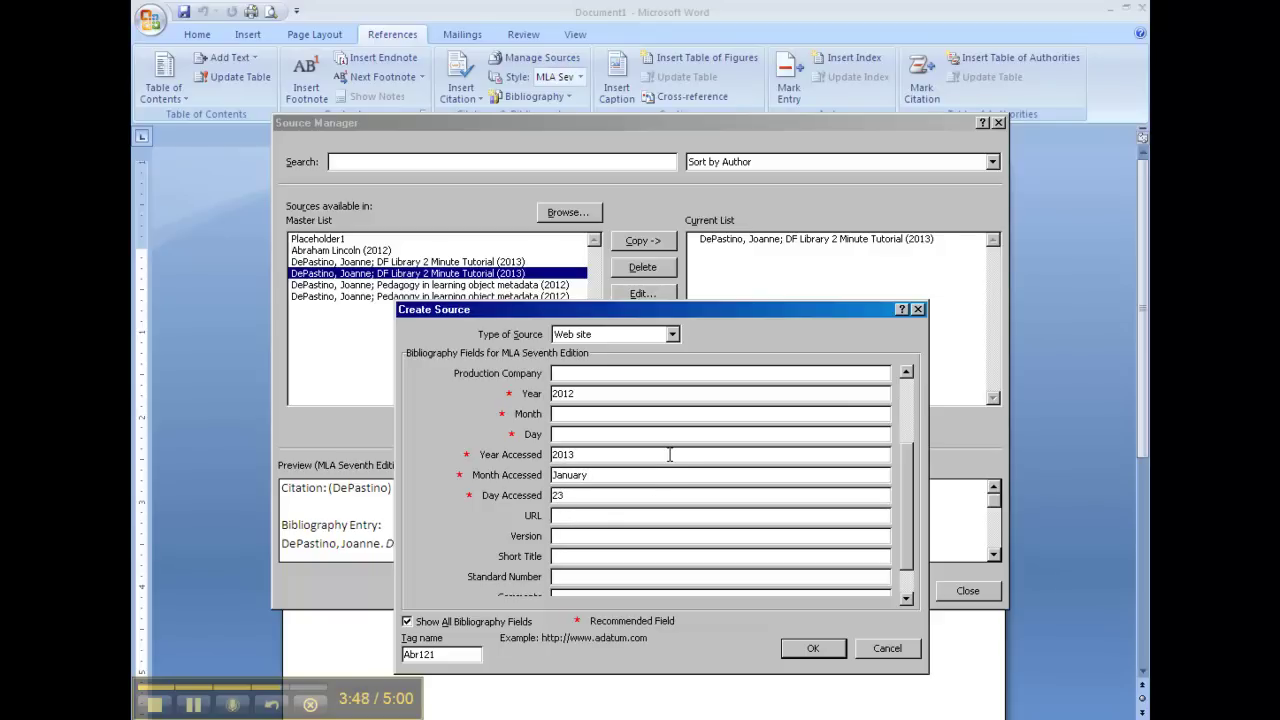
text(http://www.discoverychannel.com)
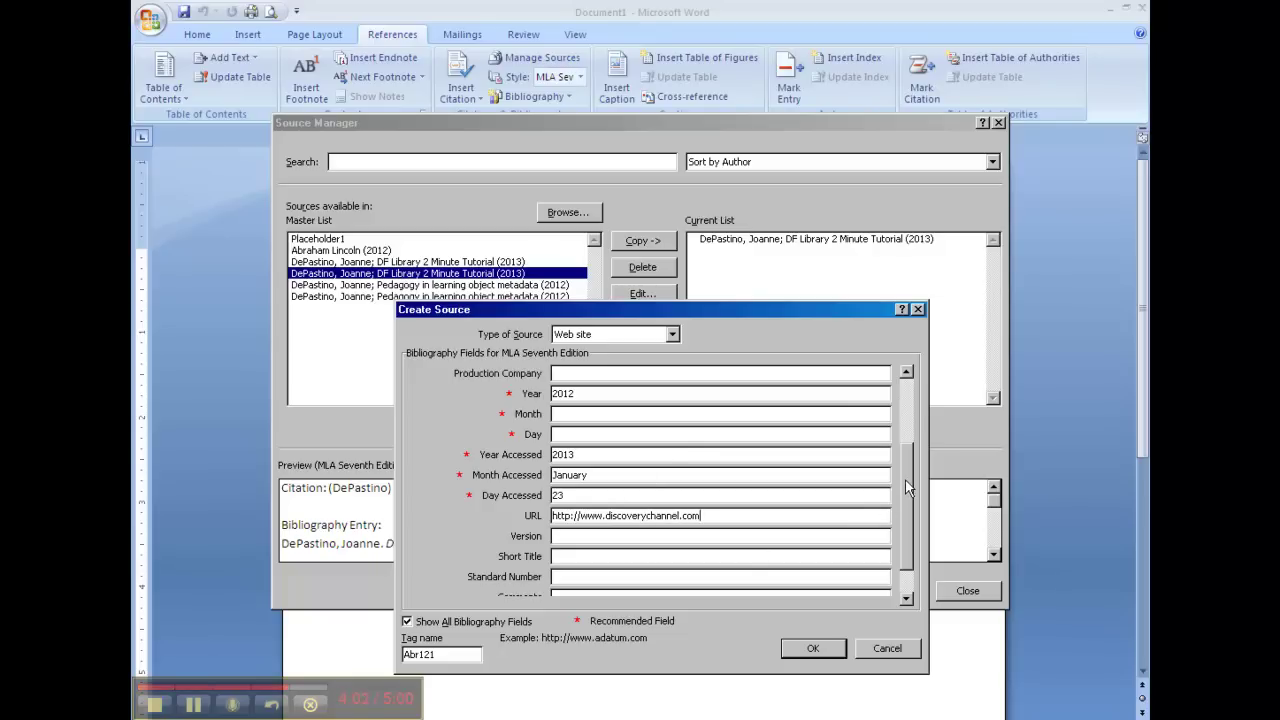
click(906, 575)
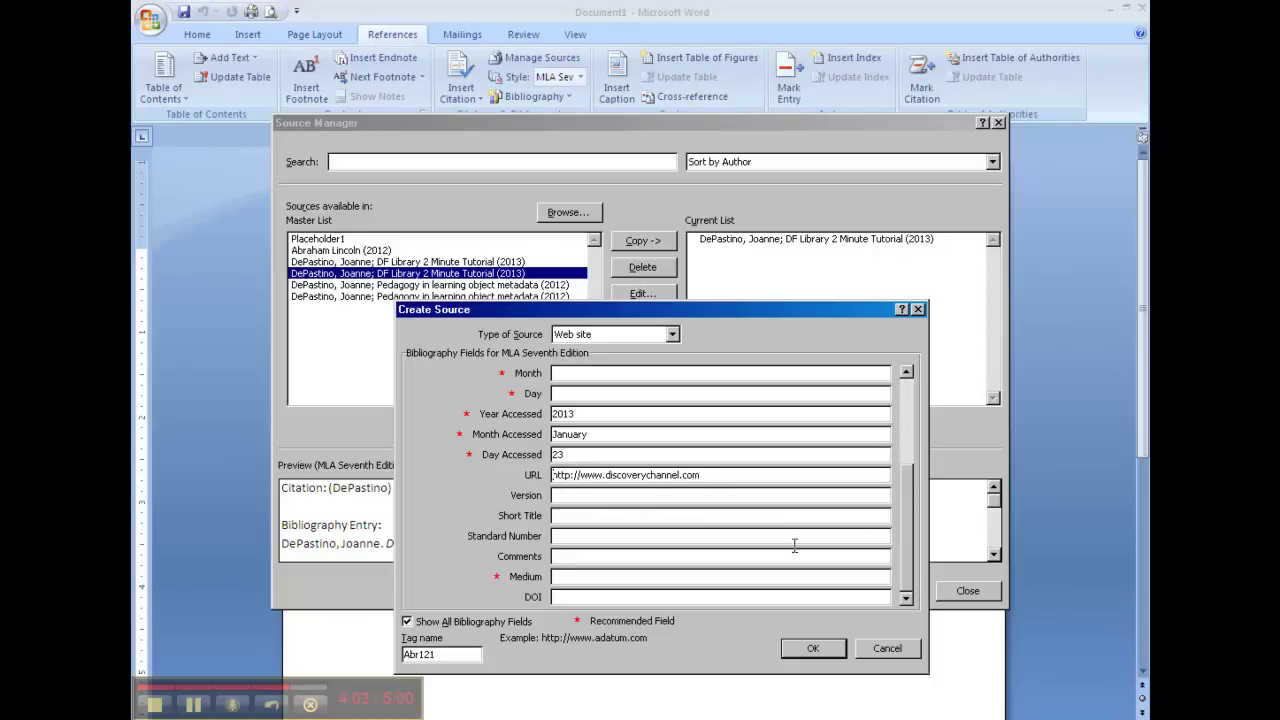
click(557, 576)
text(Web)
Save the Web site source 'Abraham Lincoln' (2012) into the current list.
click(830, 650)
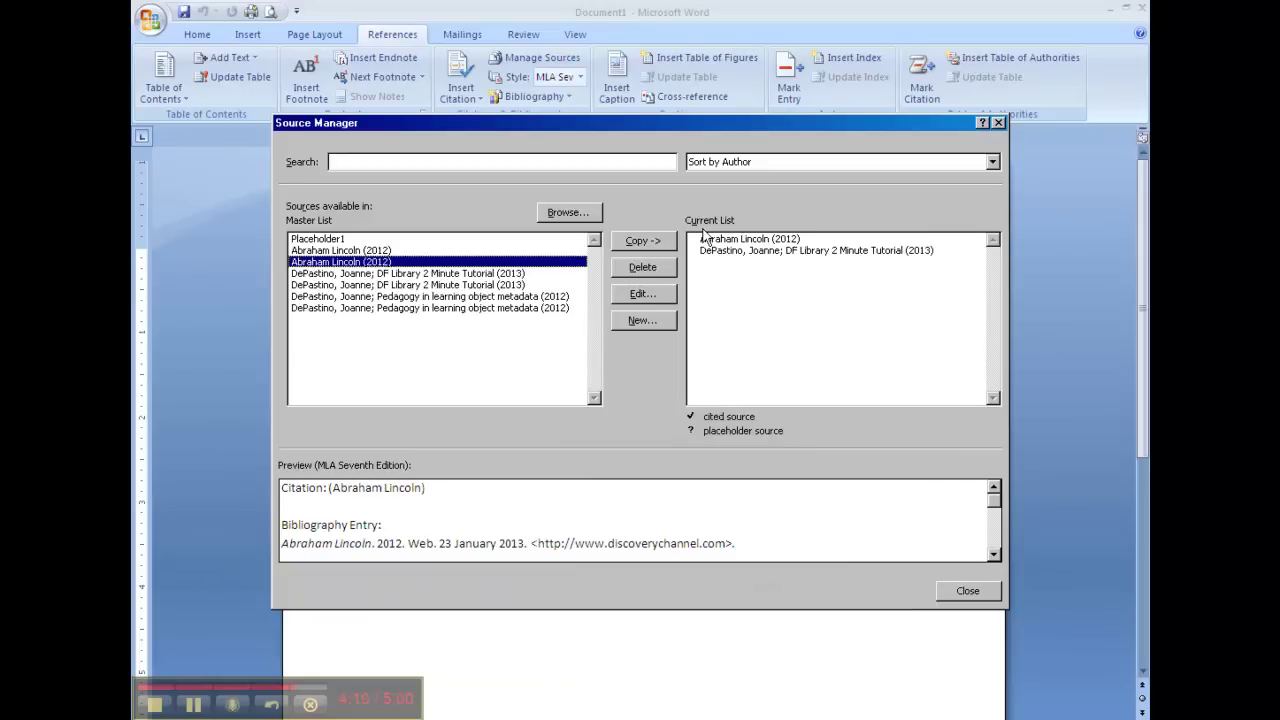